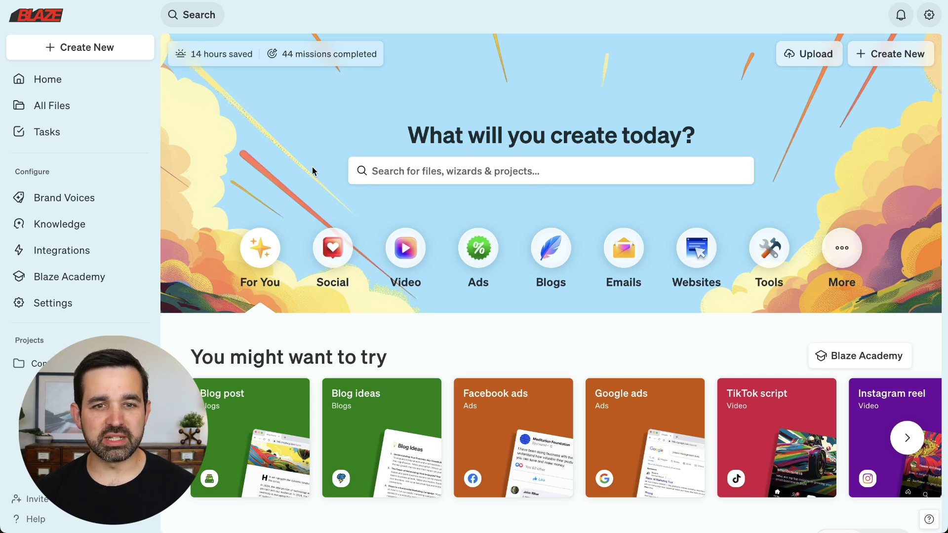
# Step: Browse the Social, Video, Ads and Emails template categories, then settle on the Blogs templates
pyautogui.scroll(-1, 313, 171)
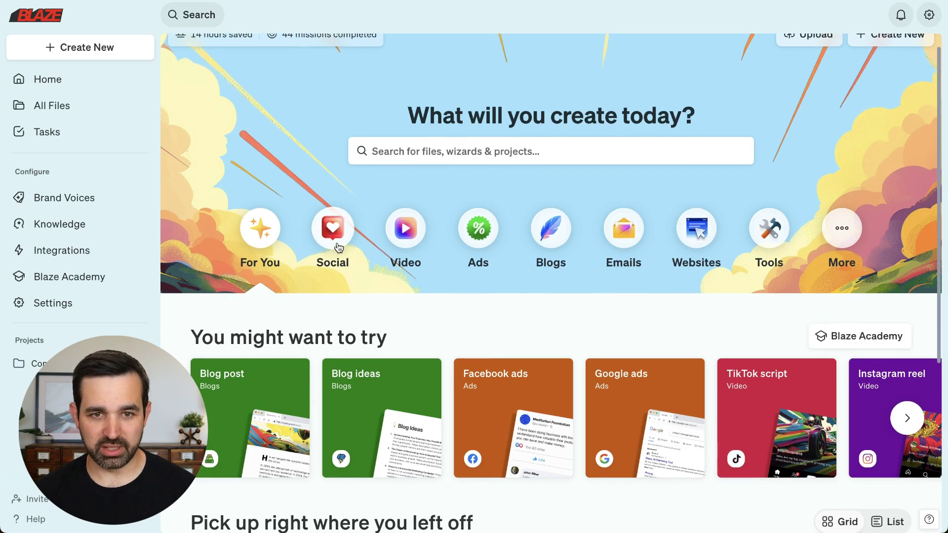
pyautogui.click(337, 247)
pyautogui.click(408, 231)
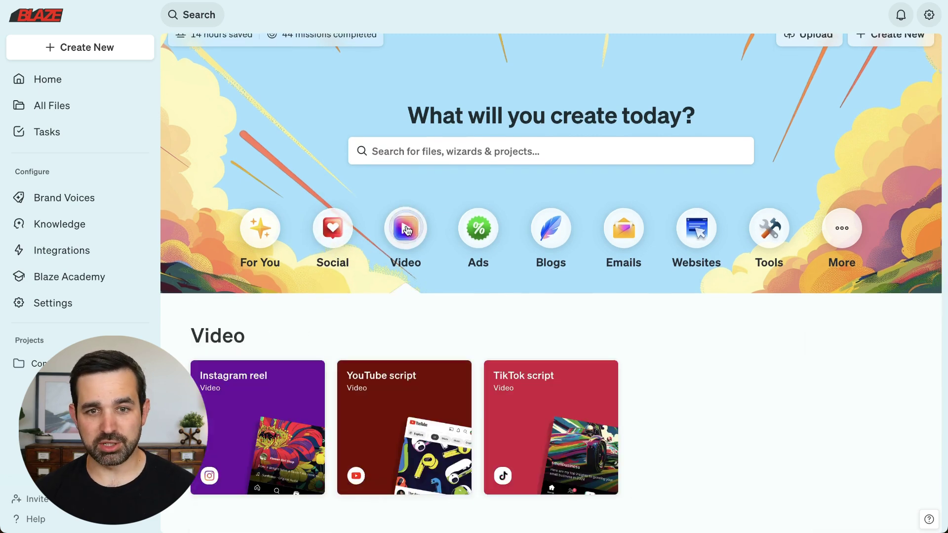
pyautogui.click(473, 231)
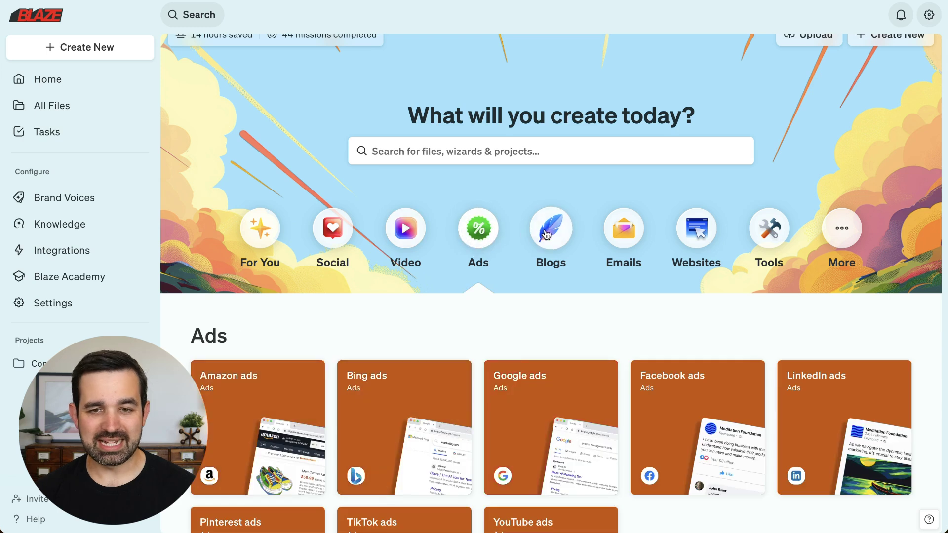
pyautogui.click(548, 232)
pyautogui.click(617, 228)
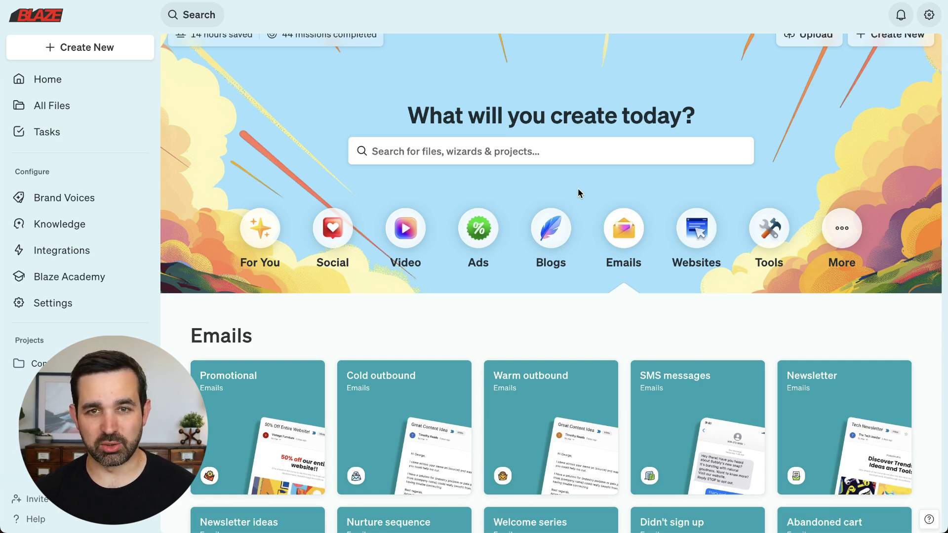
pyautogui.click(552, 223)
# Step: Start a Blog Post named 'French Press Blog' saved in the Content Calendar project
pyautogui.click(289, 389)
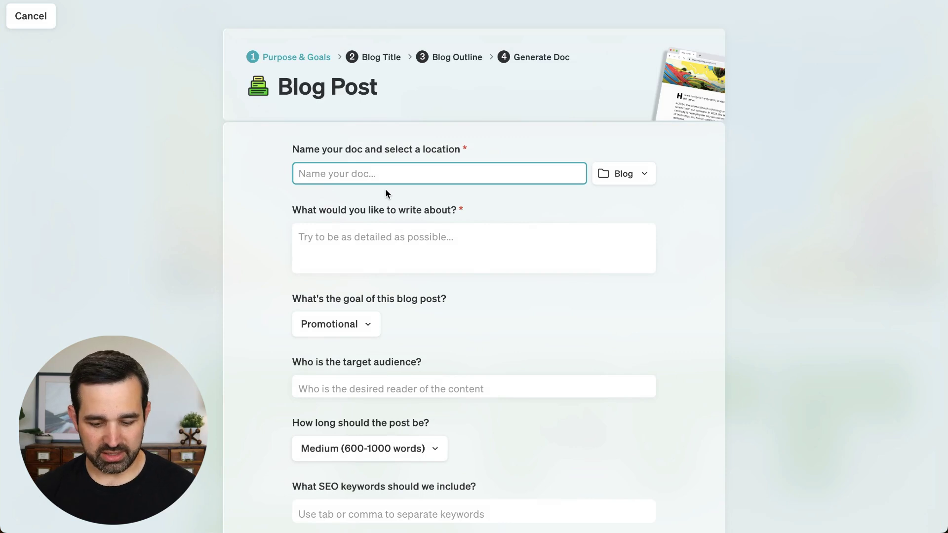
pyautogui.write('French Pre')
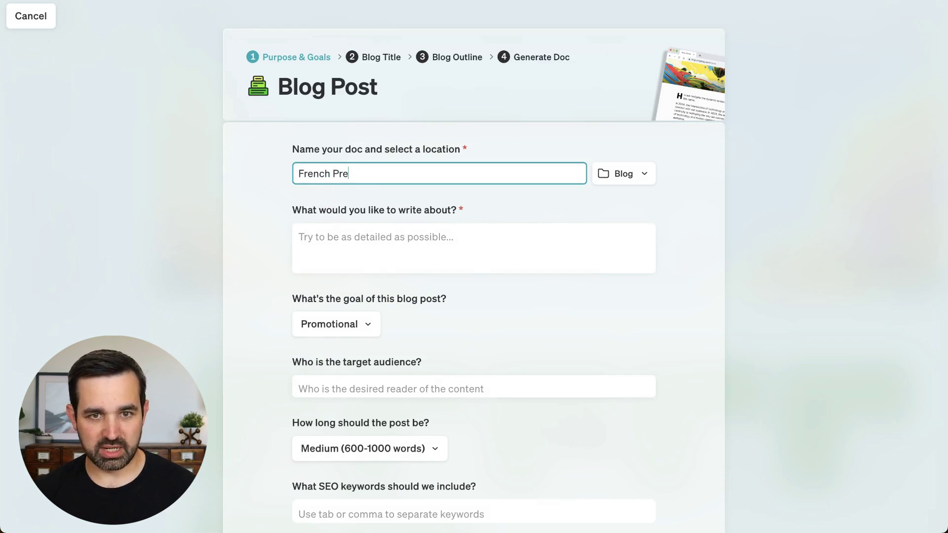
pyautogui.write('ss Blog')
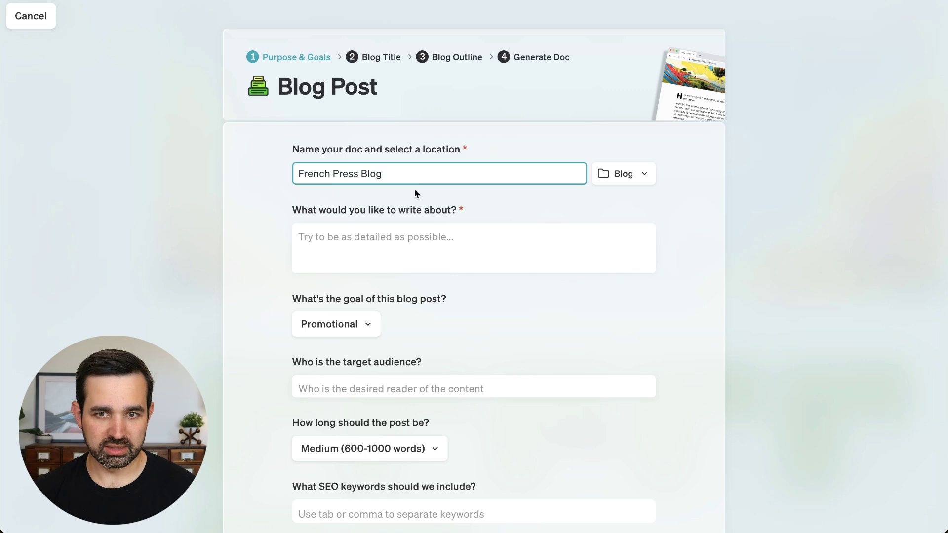
pyautogui.click(637, 175)
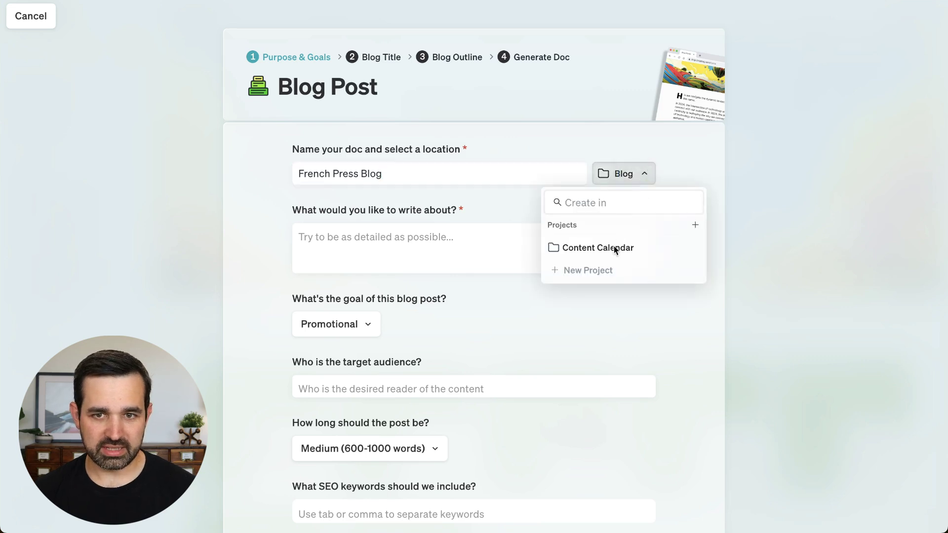
pyautogui.click(613, 248)
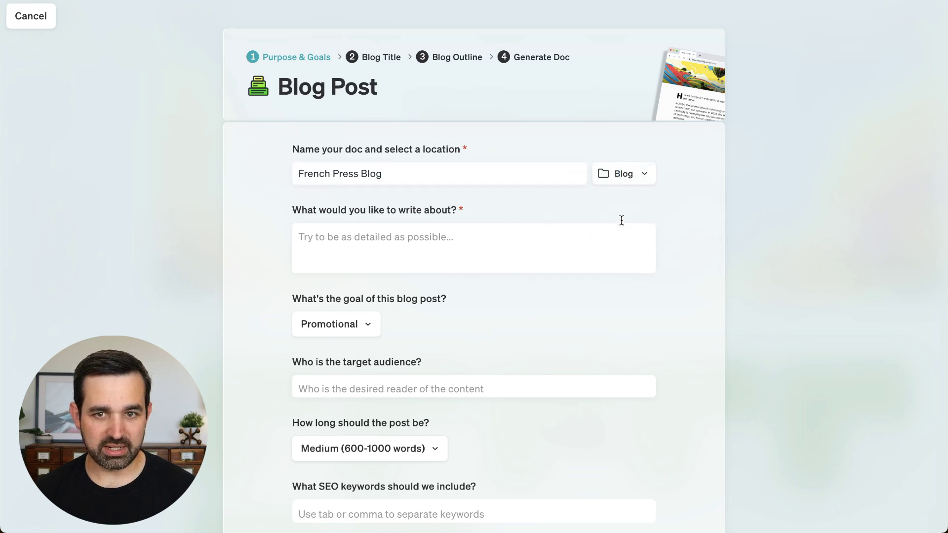
# Step: Paste the French press brewing topic, set goal Informational and audience 'beginner coffee drinkers'
pyautogui.click(406, 247)
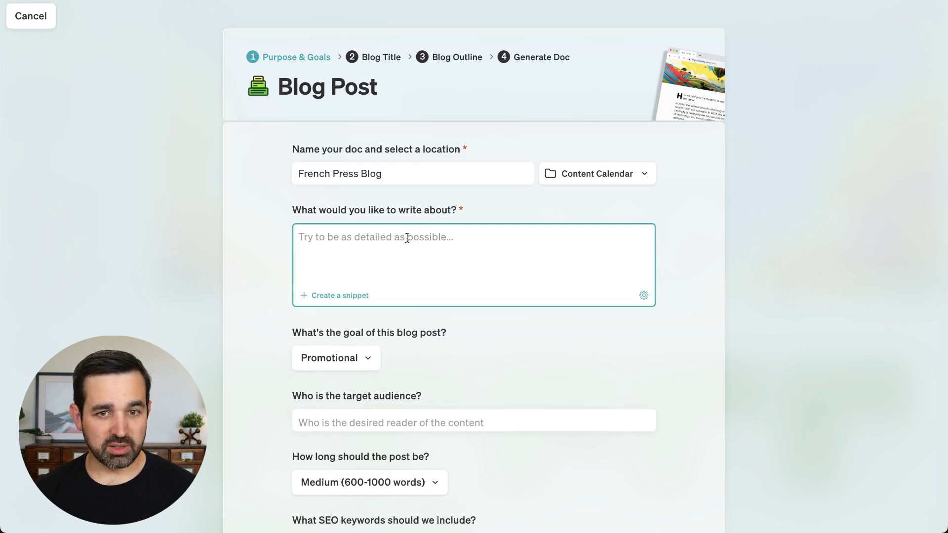
pyautogui.write('how to brew coffee in a french press')
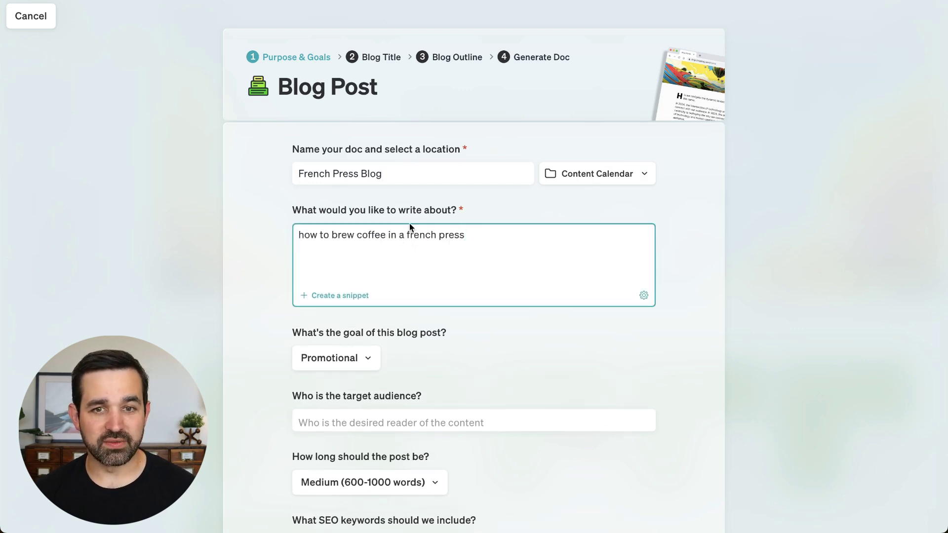
pyautogui.scroll(-3, 365, 356)
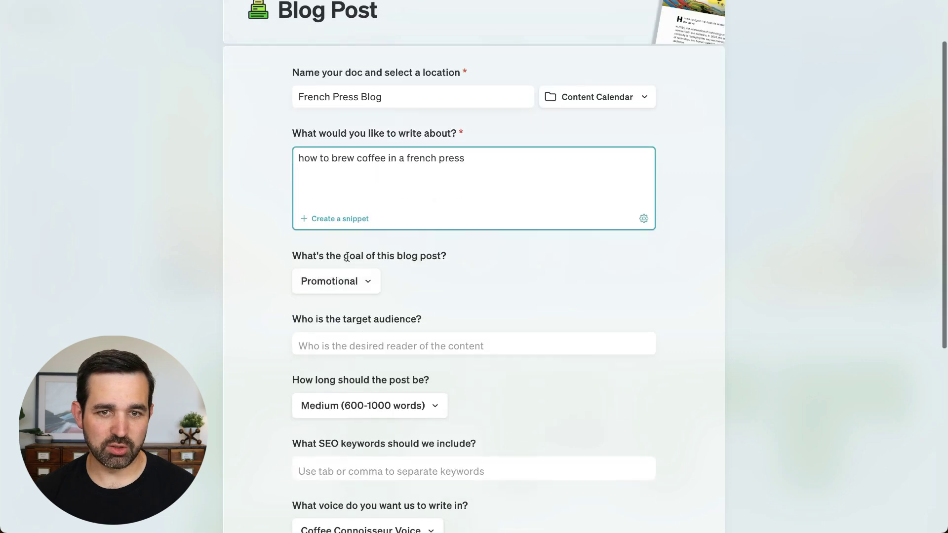
pyautogui.click(349, 279)
pyautogui.click(344, 300)
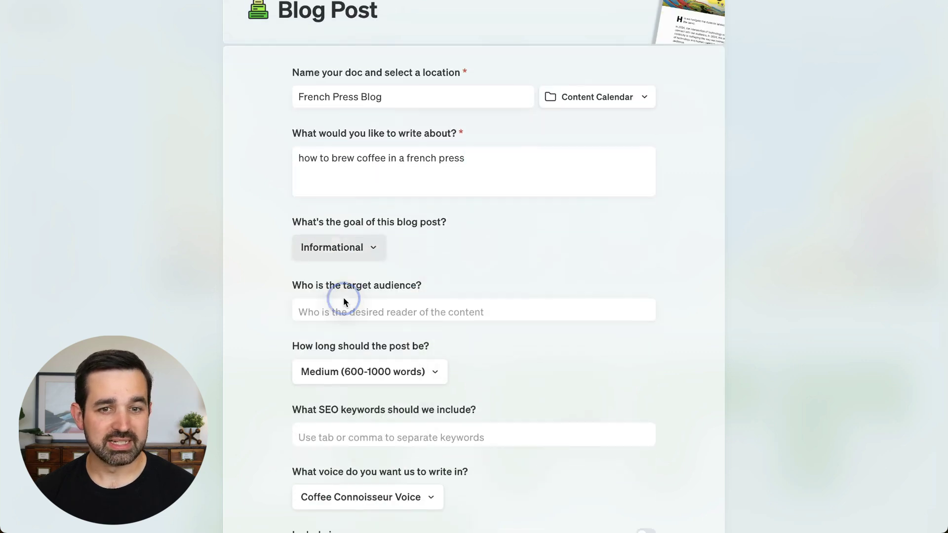
pyautogui.click(348, 310)
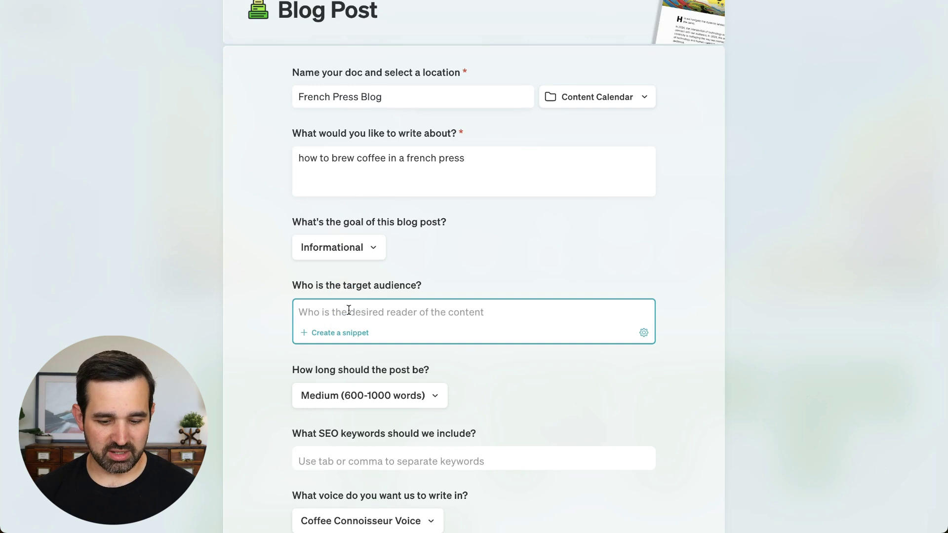
pyautogui.write('beginner ')
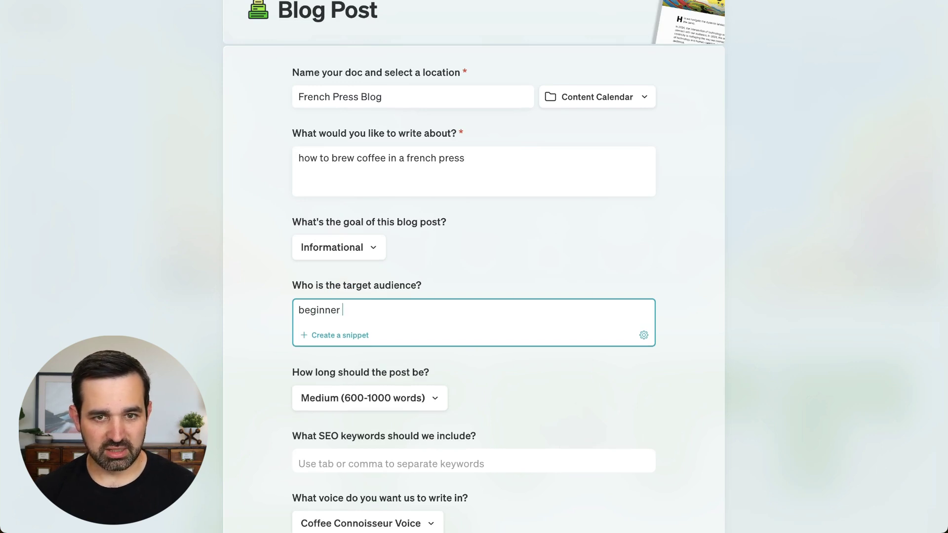
pyautogui.write('coffee drinkers')
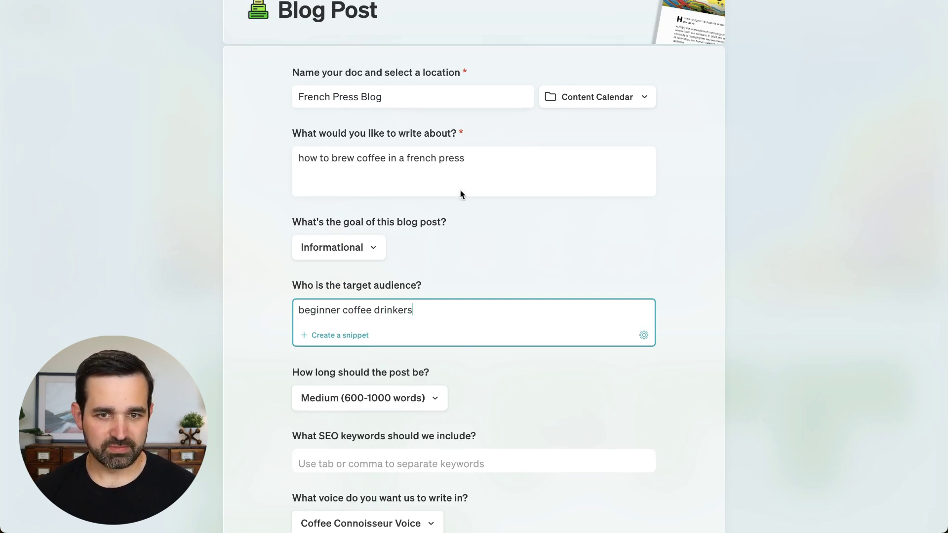
# Step: Keep Medium post length, add SEO keyword 'french press', and turn on Include images
pyautogui.scroll(-5, 493, 138)
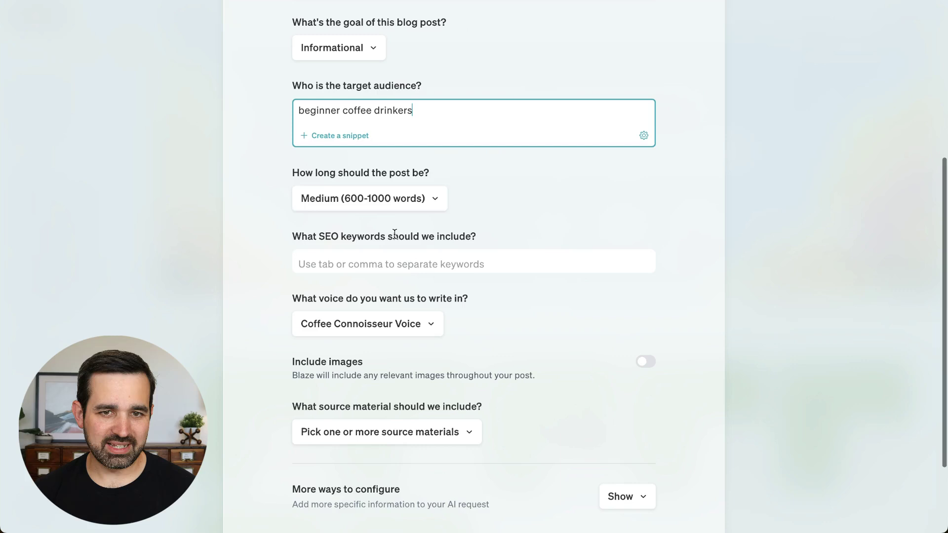
pyautogui.click(388, 207)
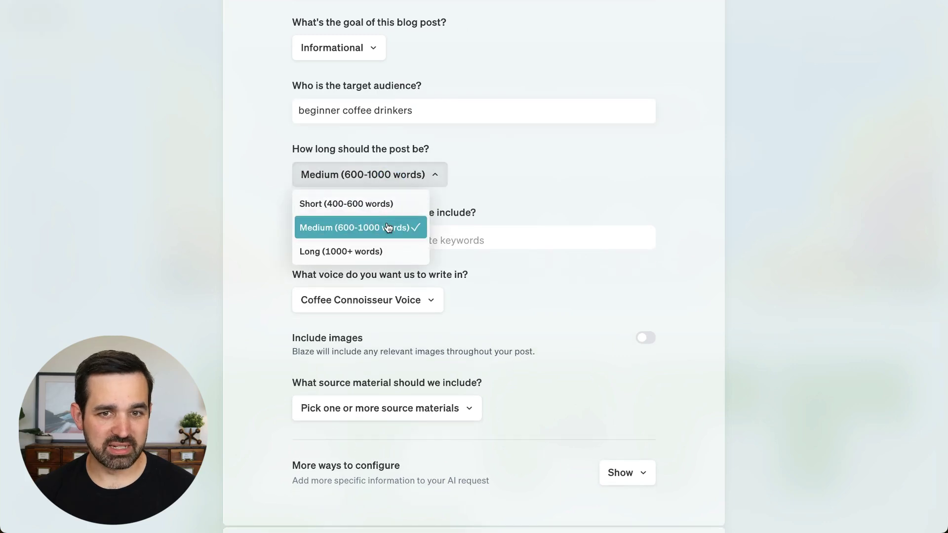
pyautogui.click(514, 186)
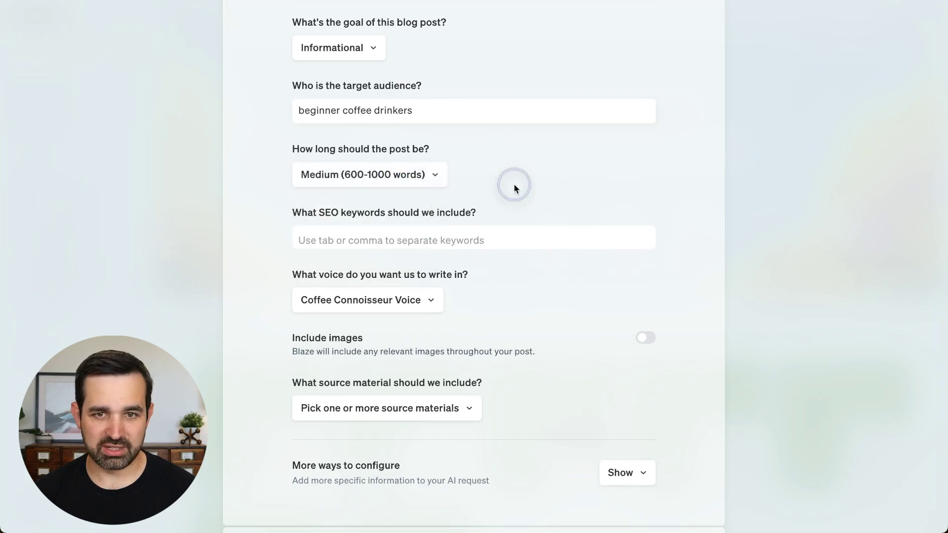
pyautogui.click(357, 238)
pyautogui.write('french pres')
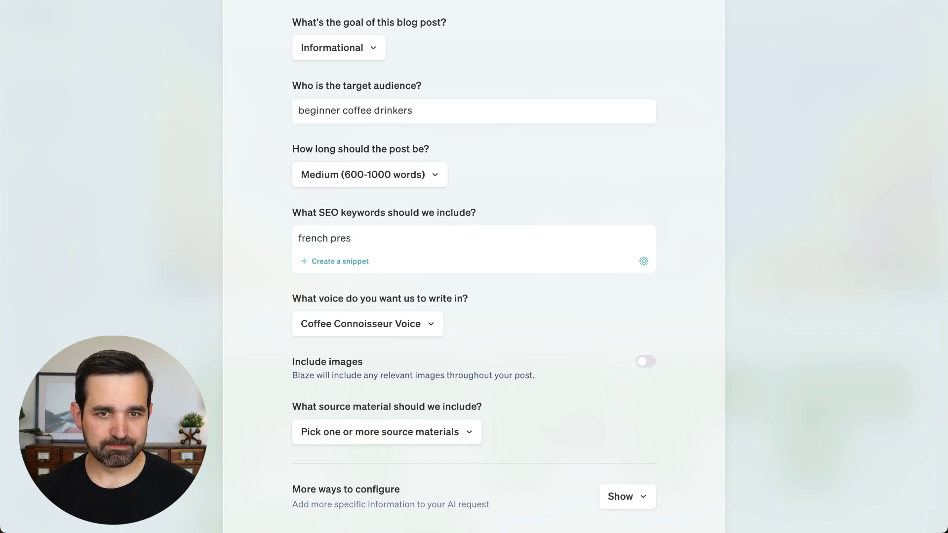
pyautogui.write('s')
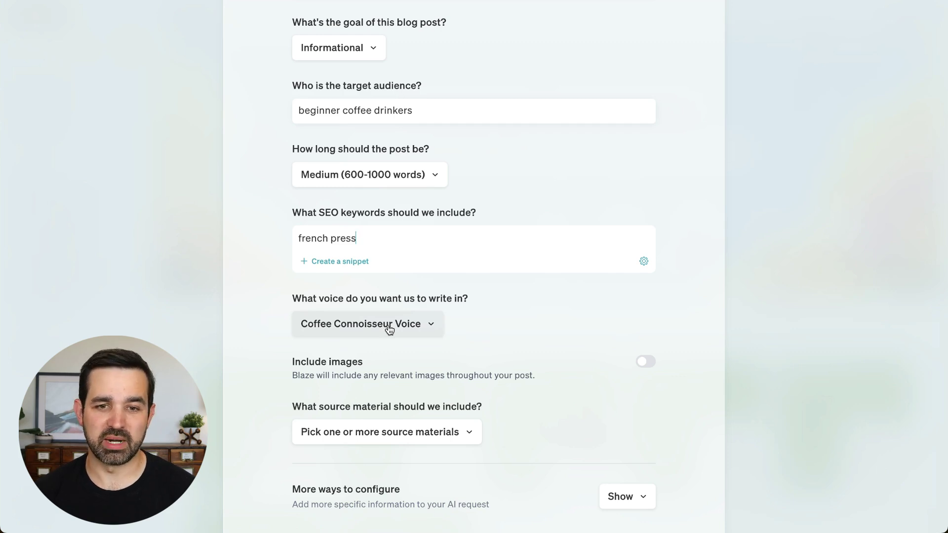
pyautogui.click(648, 363)
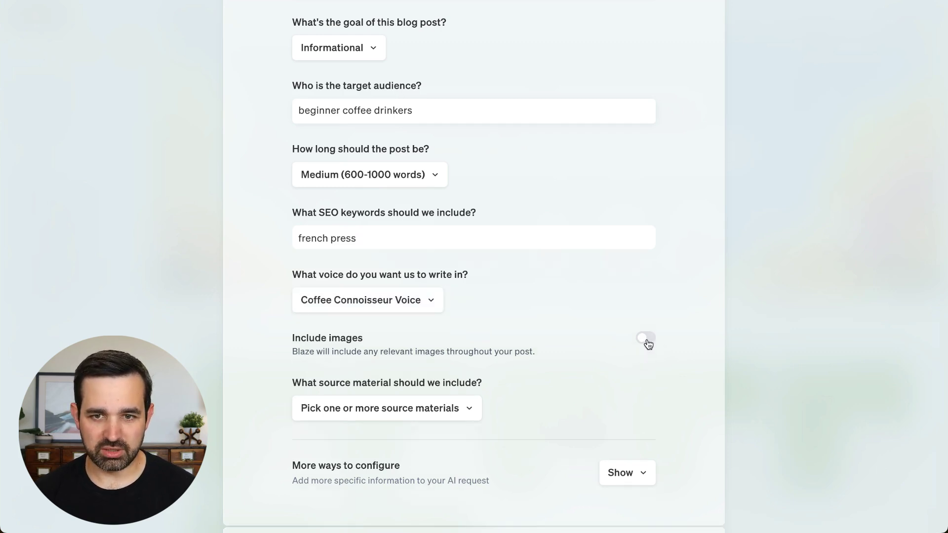
pyautogui.click(645, 338)
pyautogui.scroll(-2, 504, 233)
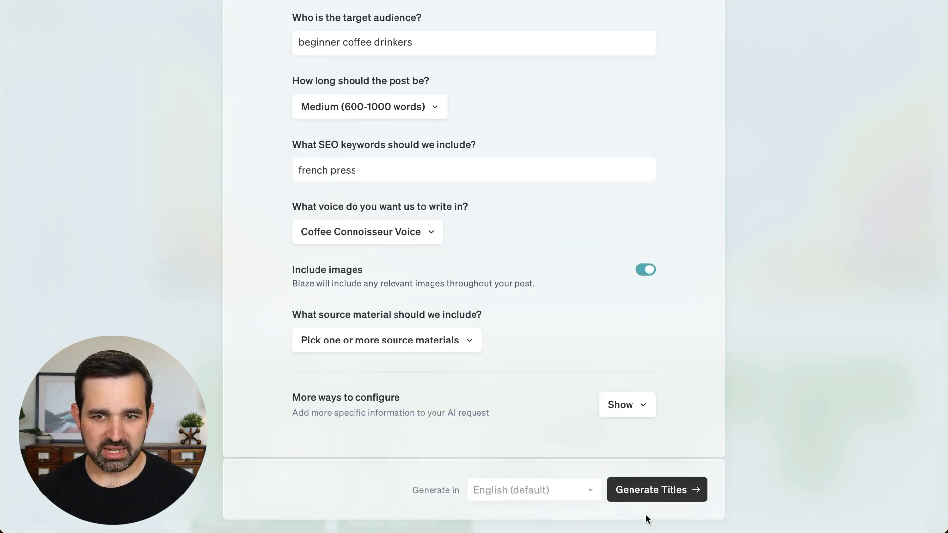
# Step: Generate title ideas, pick 'Elevate Your Morning Ritual' (Title #4), and generate the outline
pyautogui.click(648, 492)
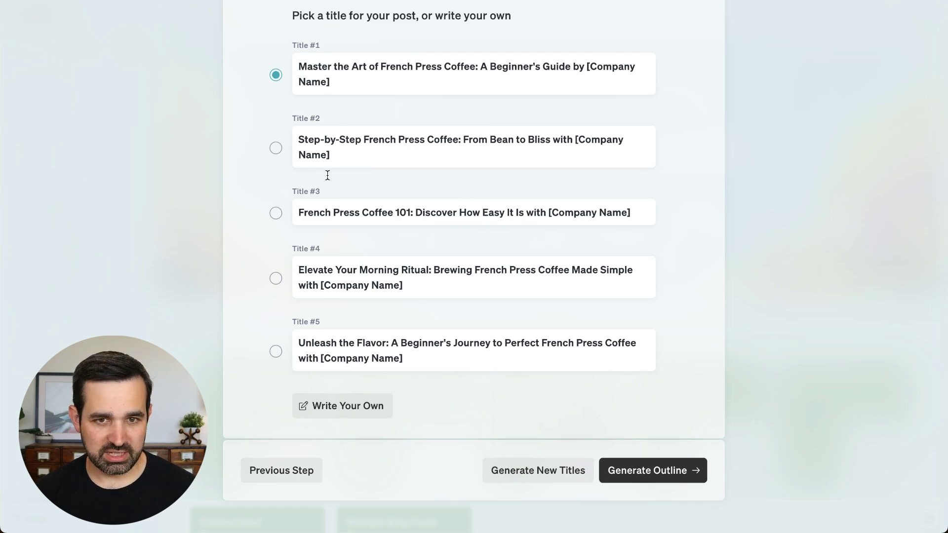
pyautogui.click(276, 278)
pyautogui.click(621, 461)
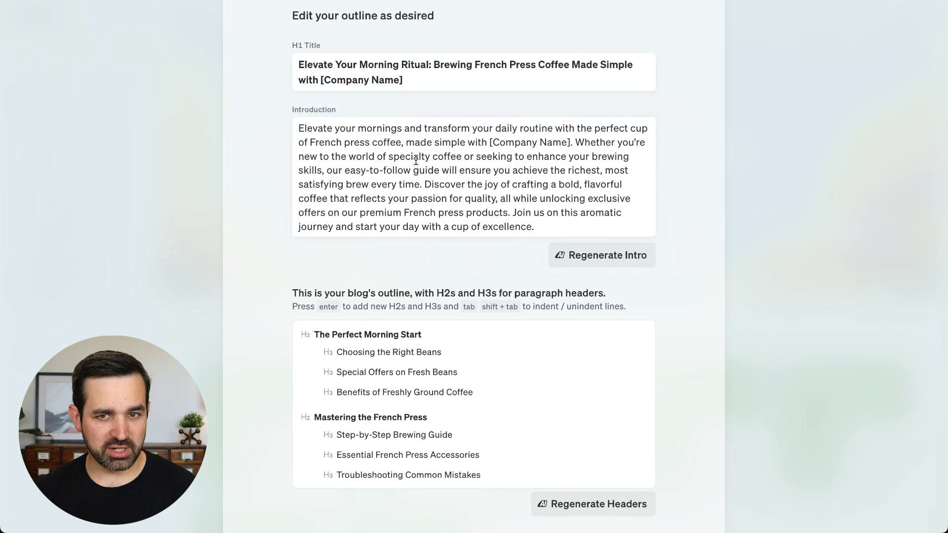
# Step: Scroll past the outline's H2/H3 headers down to the Generate Post button
pyautogui.scroll(-3, 415, 159)
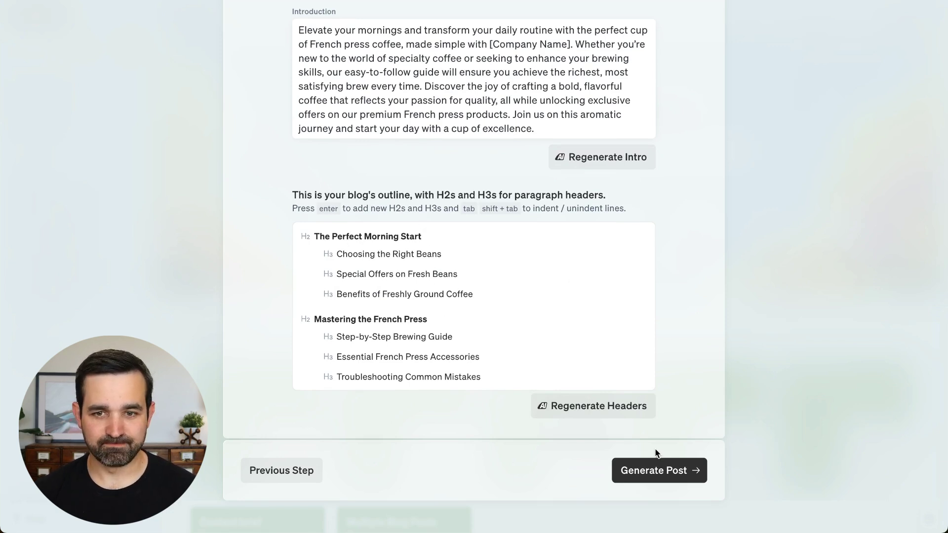
# Step: Generate the French Press Blog draft from the outline into the document editor
pyautogui.click(659, 473)
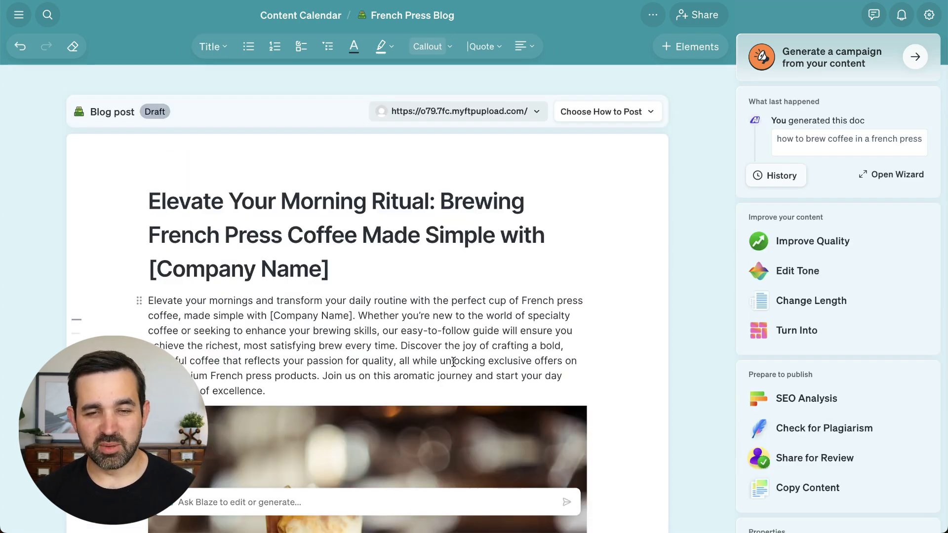
pyautogui.scroll(-3, 452, 366)
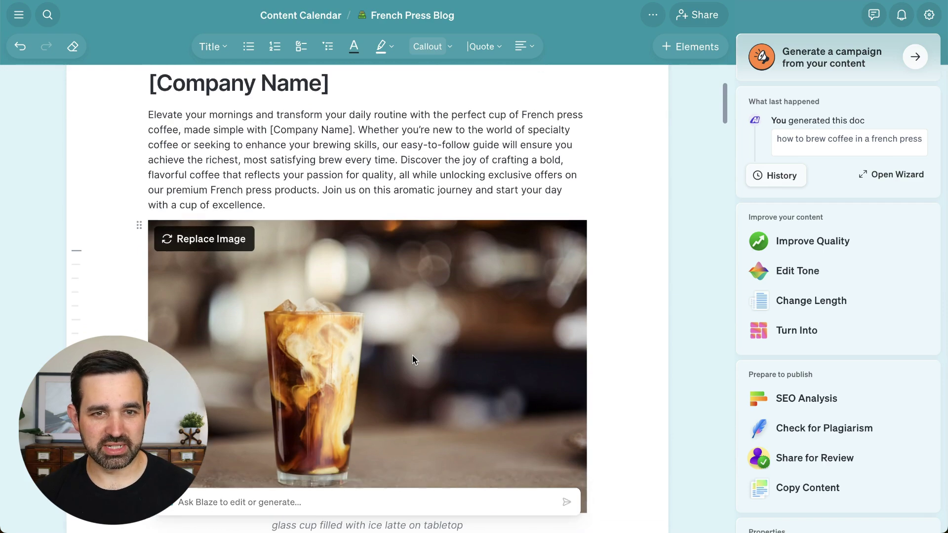
pyautogui.scroll(4, 413, 354)
pyautogui.scroll(-4, 412, 355)
pyautogui.scroll(-10, 413, 355)
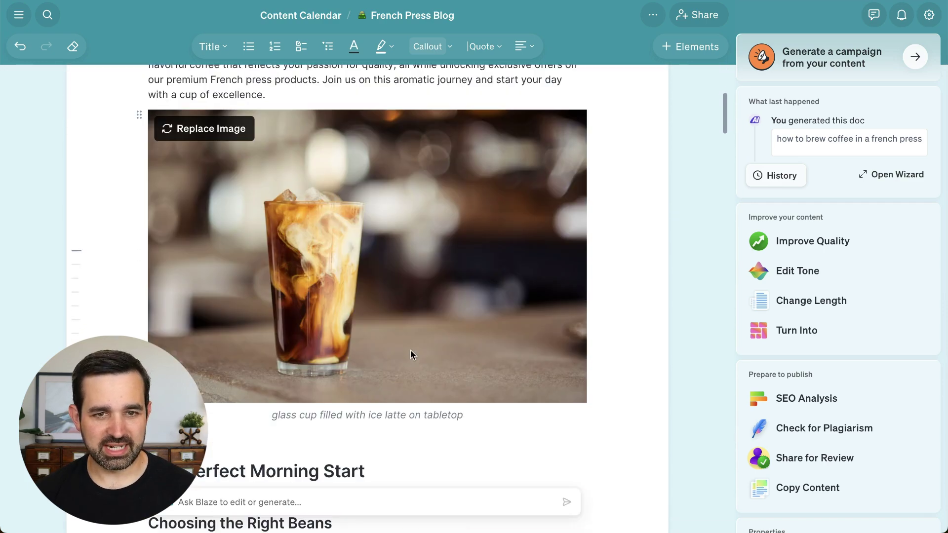
pyautogui.scroll(-6, 410, 350)
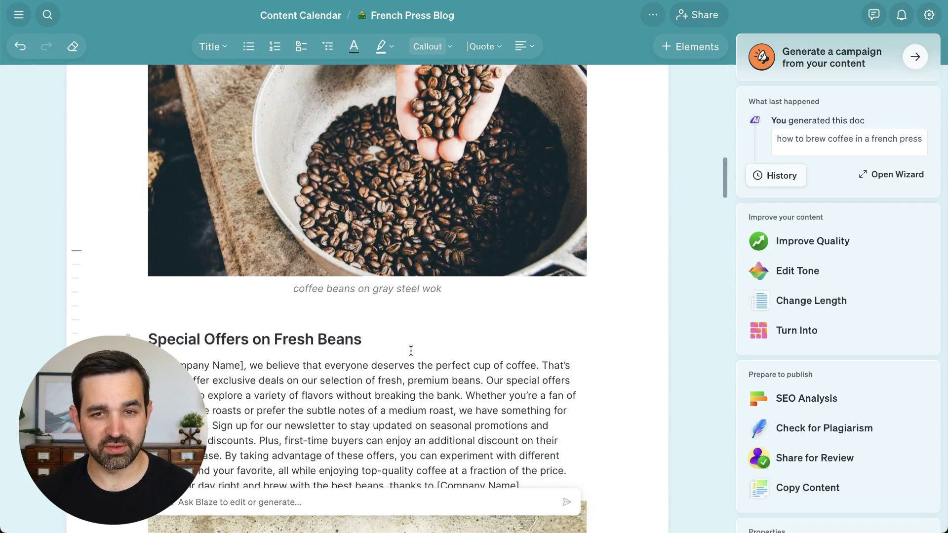
pyautogui.scroll(-7, 410, 350)
pyautogui.scroll(-9, 411, 353)
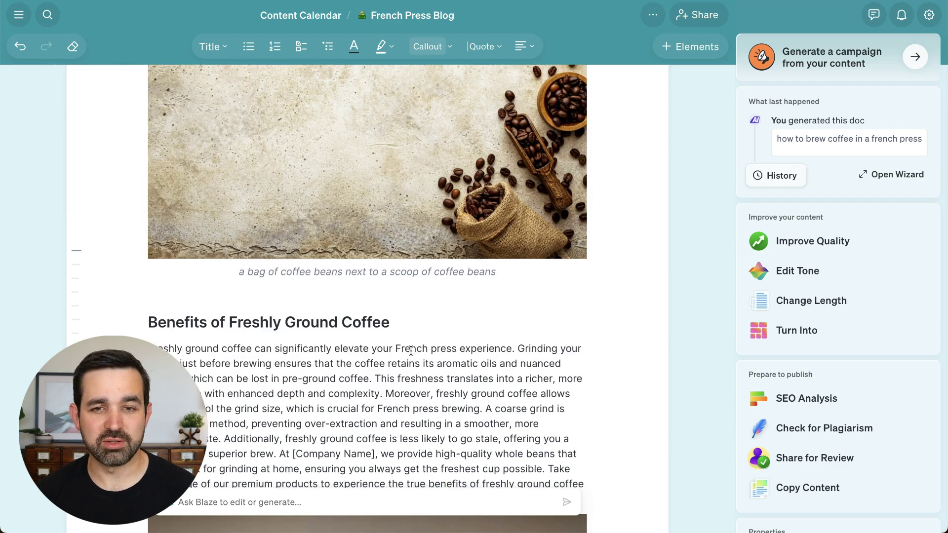
pyautogui.scroll(-14, 410, 355)
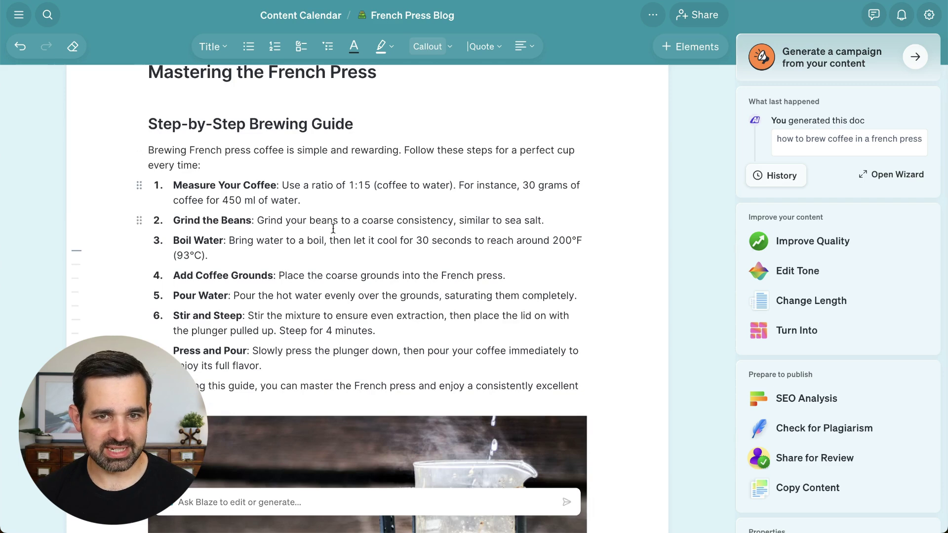
pyautogui.scroll(-1, 332, 227)
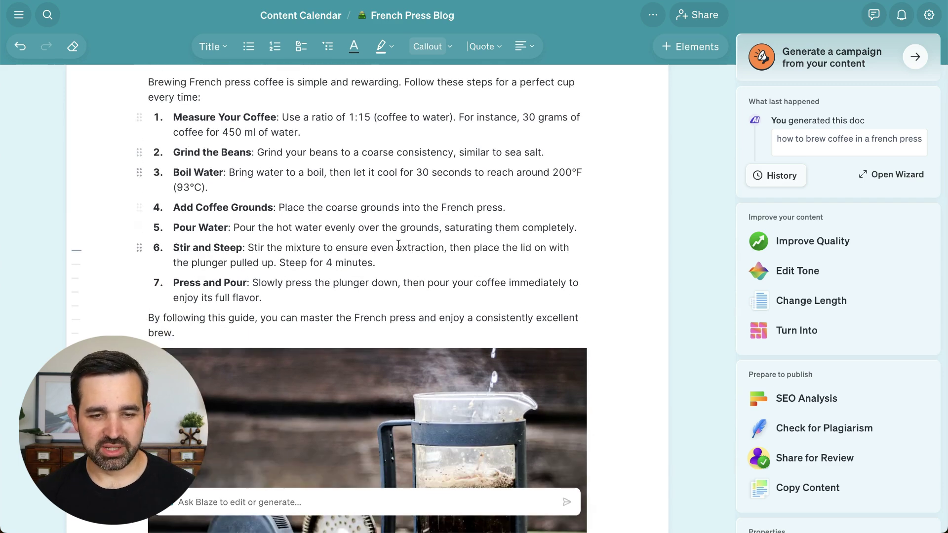
pyautogui.scroll(-6, 400, 244)
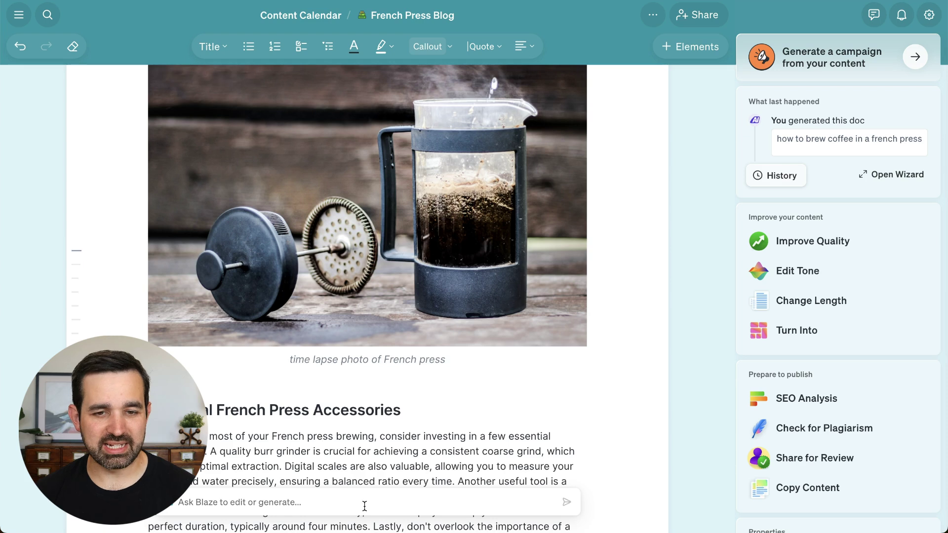
# Step: Open the 'Ask Blaze to edit or generate…' prompt and scroll down to the brewing section
pyautogui.click(329, 501)
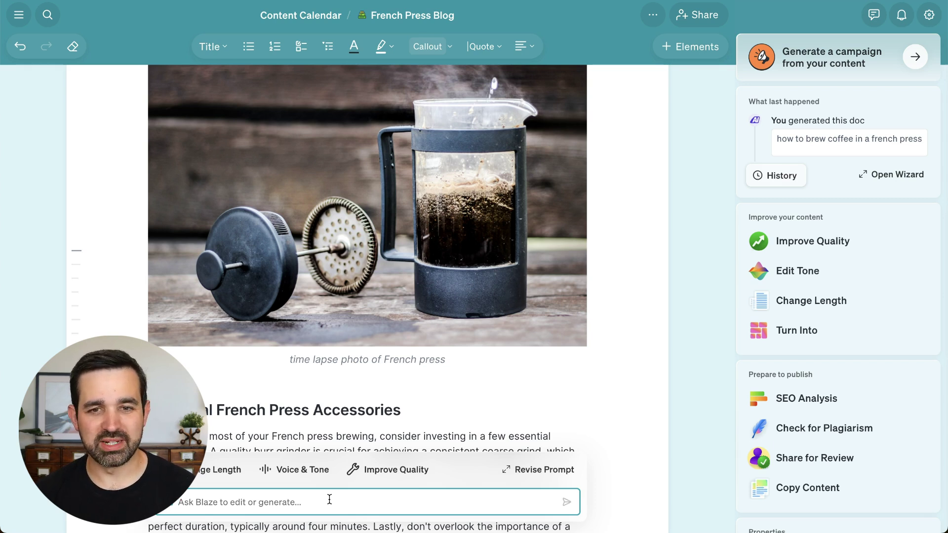
pyautogui.scroll(-10, 349, 420)
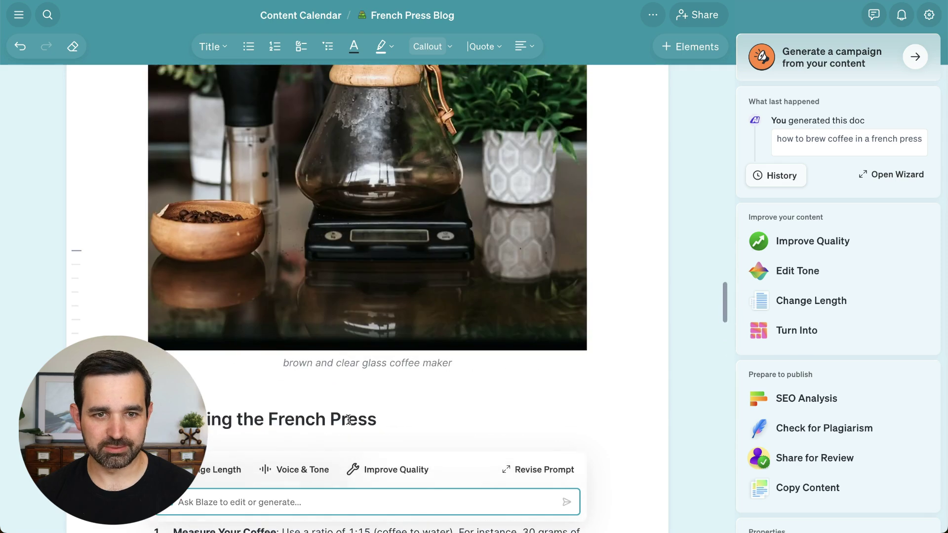